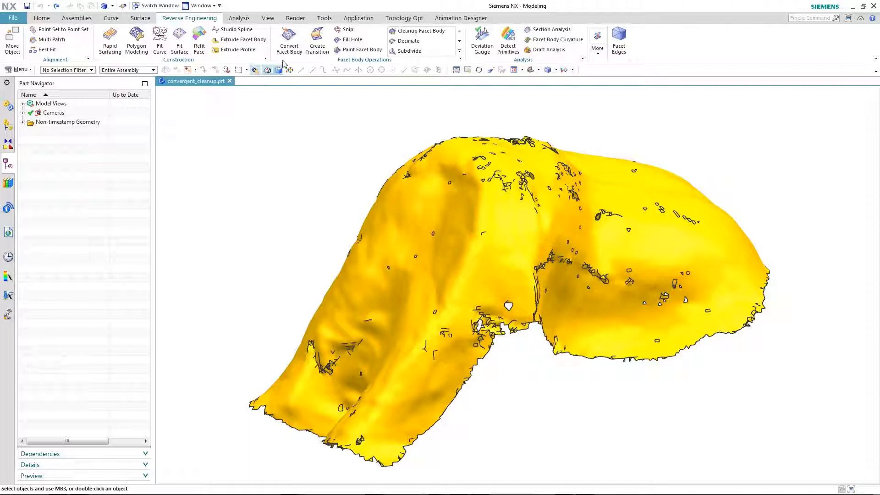
- Convert the displayed scan facet body into convergent bodies
click(289, 41)
click(359, 188)
click(68, 221)
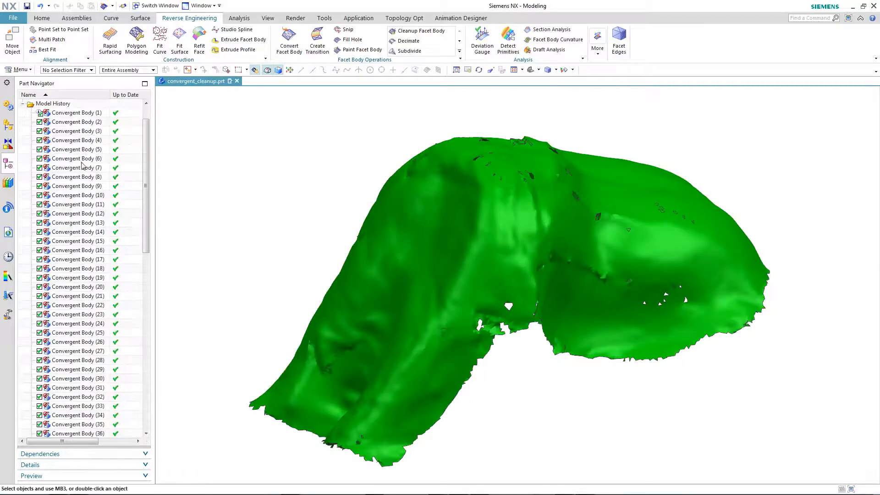
- Delete Convergent Body (2) through Convergent Body (82) from the model history, keeping only Convergent Body (1)
click(97, 123)
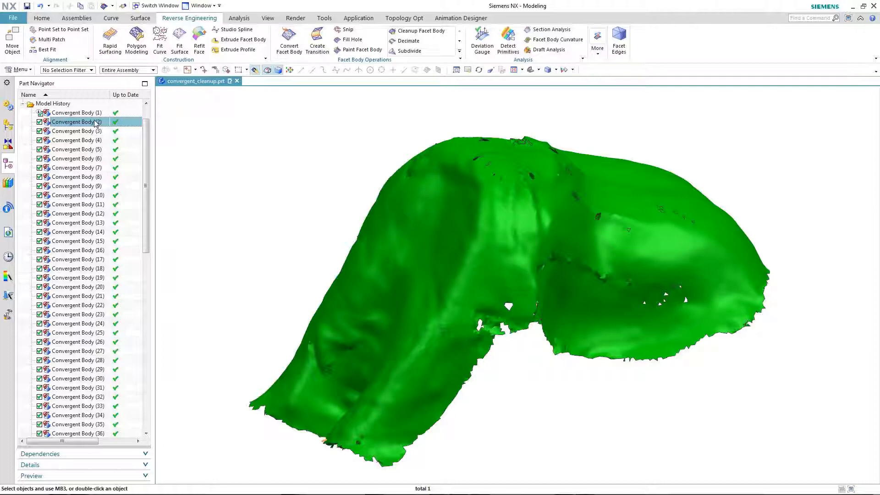
drag(145, 209, 126, 405)
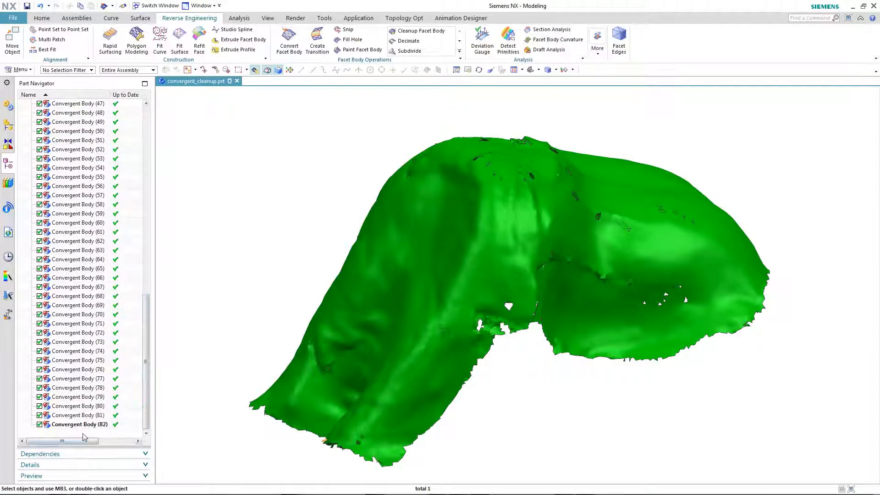
shift+click(84, 434)
key(Delete)
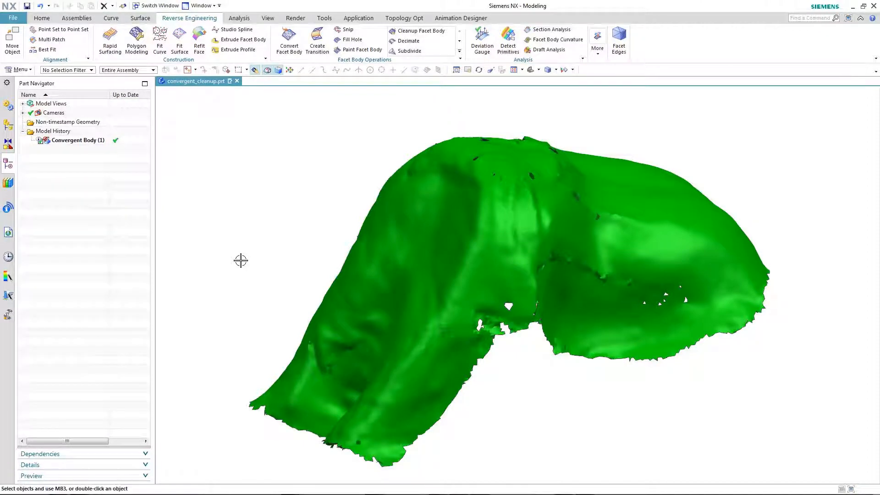
- Try to fill all interior holes of the convergent body at once with tangent-based smoothness, excluding the outer boundary
middle_drag(240, 260, 316, 157)
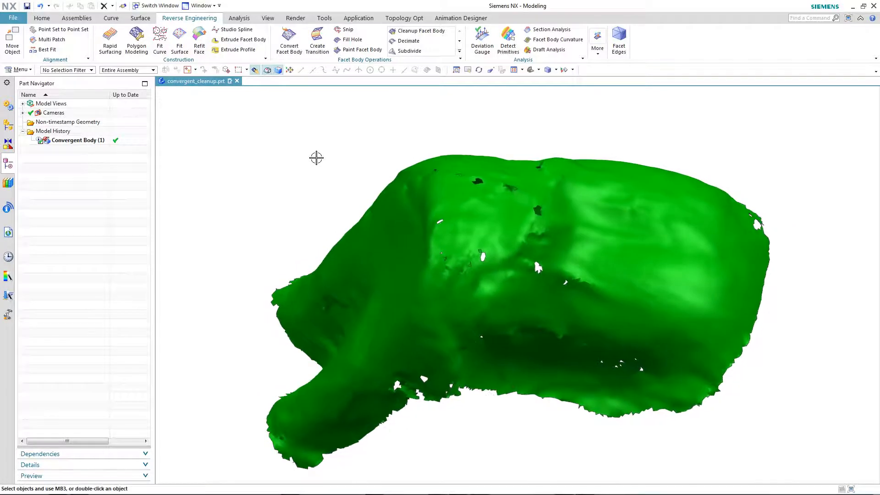
click(349, 40)
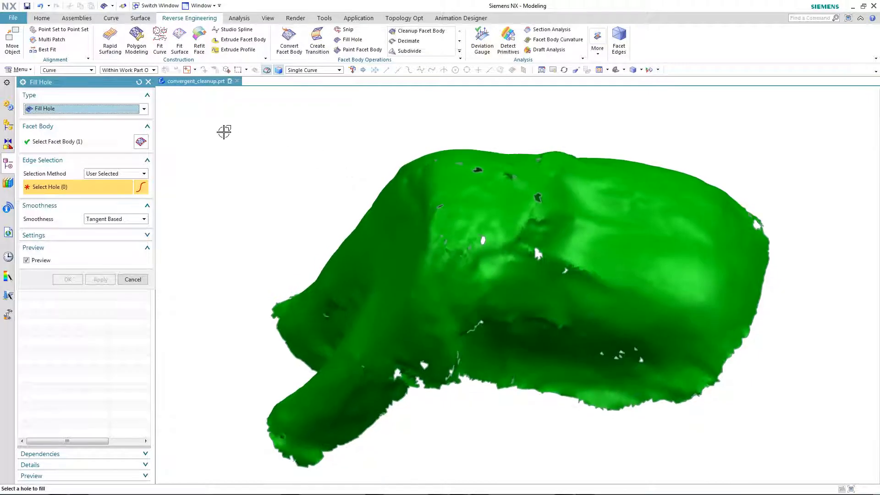
drag(224, 132, 781, 449)
middle_drag(565, 431, 463, 394)
shift+click(472, 326)
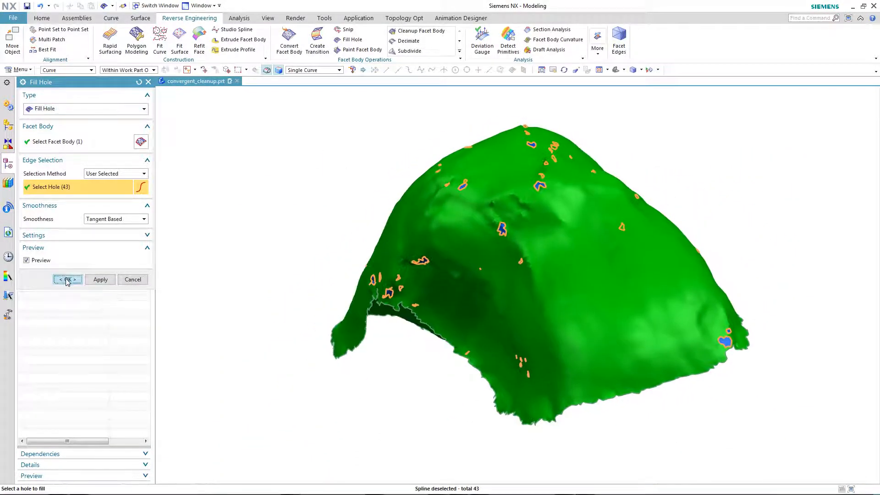
click(68, 279)
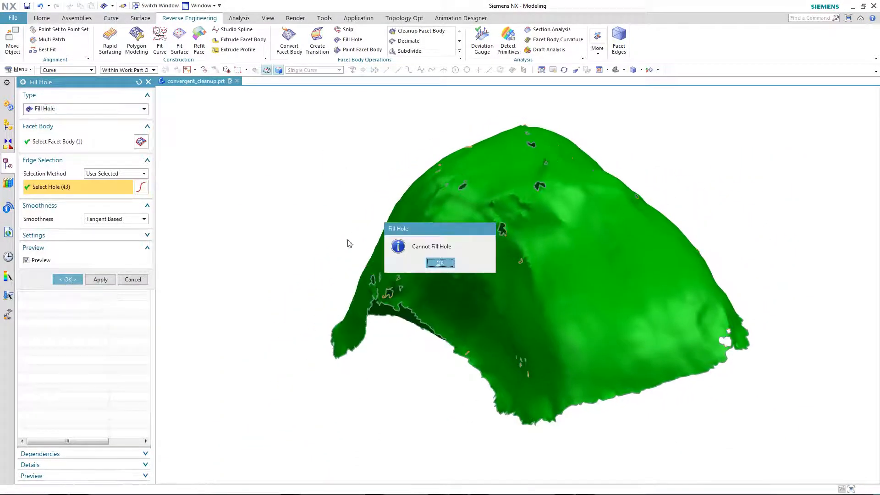
click(443, 263)
click(132, 280)
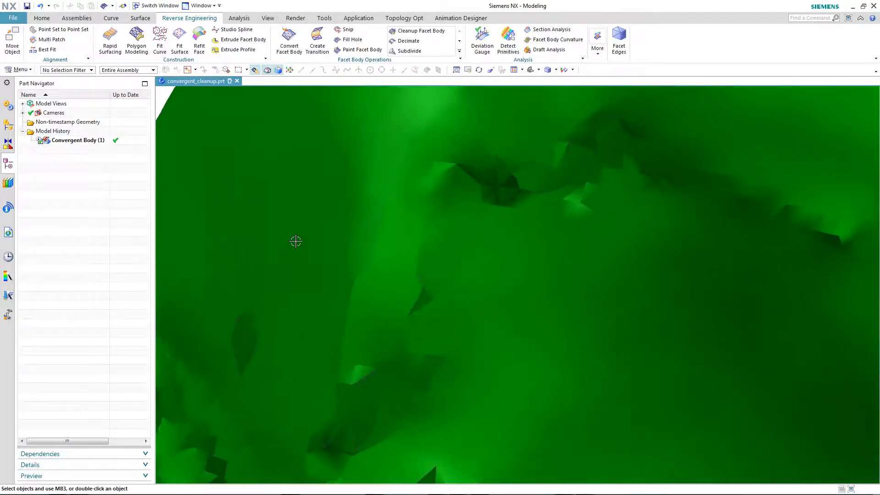
- Snip the single stray facet beside the small dark sliver hole in the mesh using Snip by Region
click(347, 29)
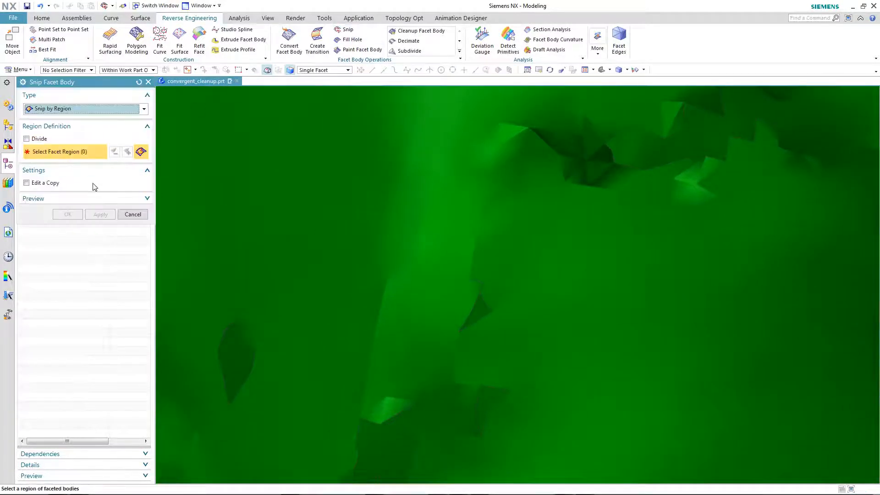
click(482, 285)
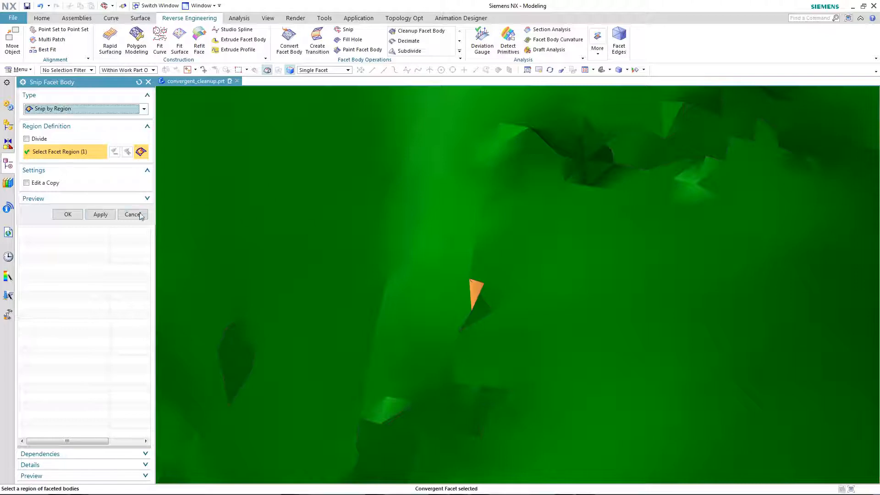
click(101, 214)
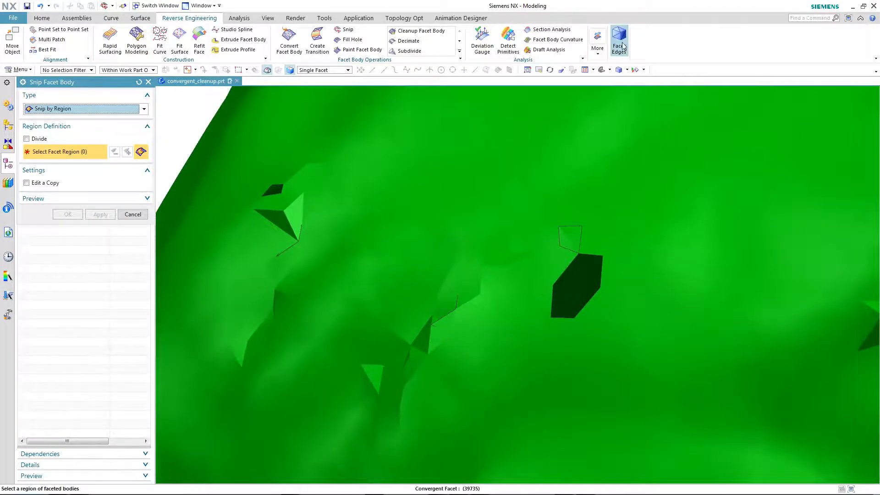
- Show the facet edges and snip the two-facet flap and the neighbouring triangular facet at the corner of the dark hexagonal hole
click(619, 40)
scroll(527, 227, up, 3)
click(527, 227)
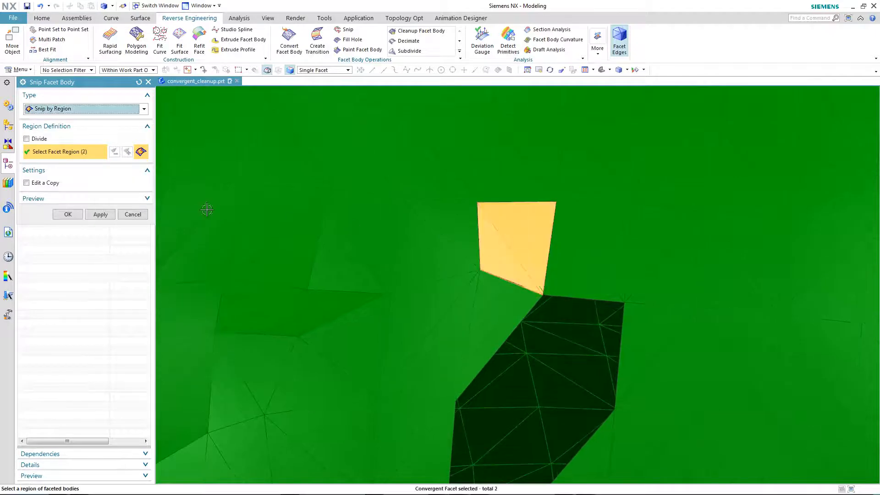
click(101, 214)
click(485, 322)
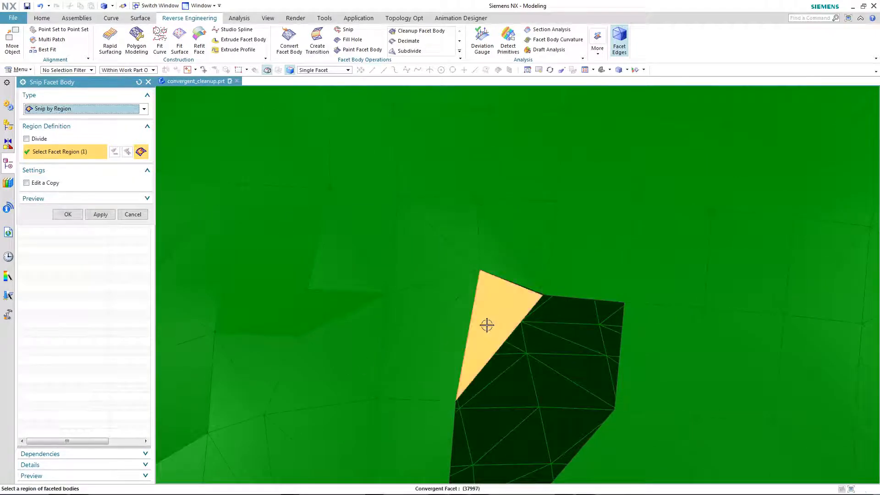
click(100, 214)
scroll(224, 241, down, 5)
scroll(225, 241, down, 8)
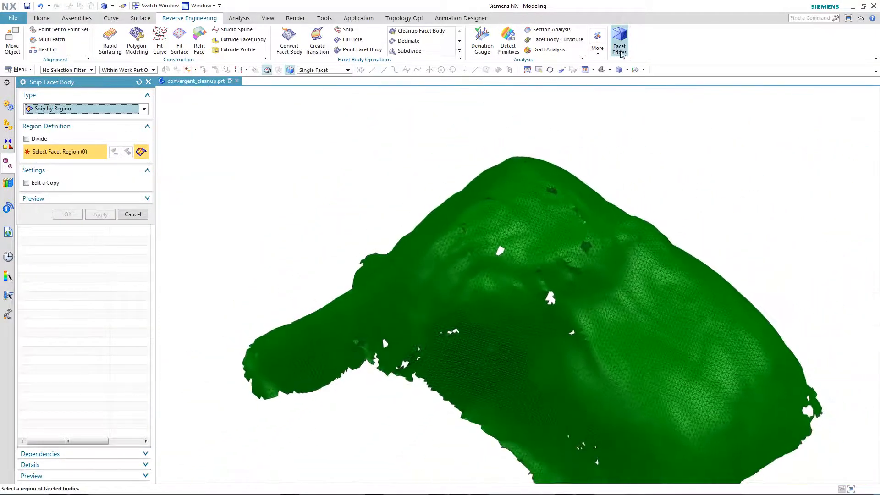
- Try again to fill every interior hole of the snipped body with tangent-based smoothness, leaving out the outer boundary
middle_drag(373, 164, 398, 155)
click(351, 40)
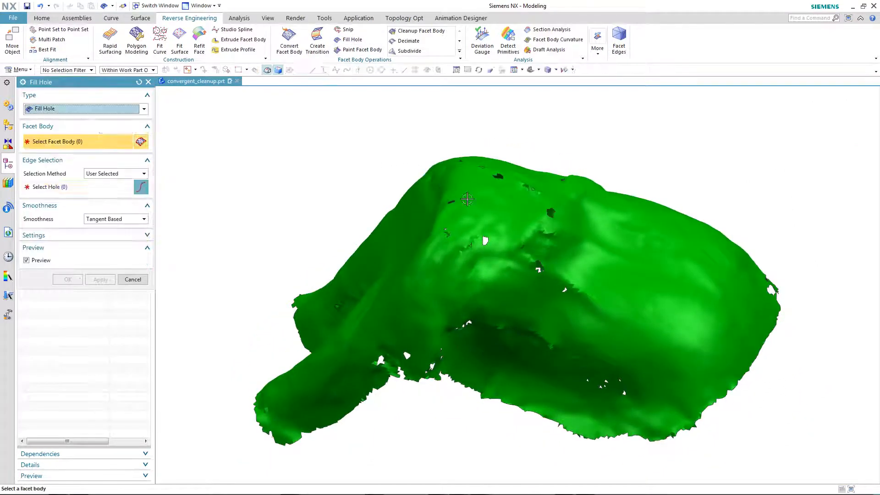
click(467, 197)
drag(220, 143, 820, 466)
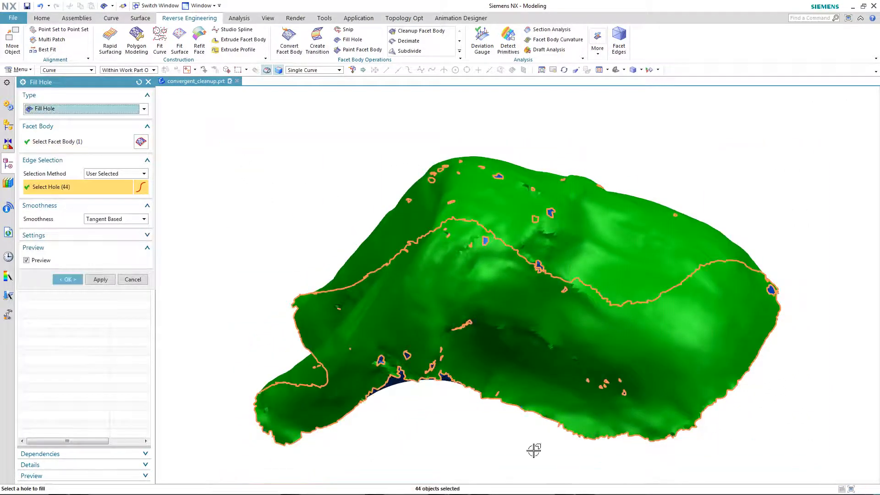
shift+click(503, 428)
click(68, 279)
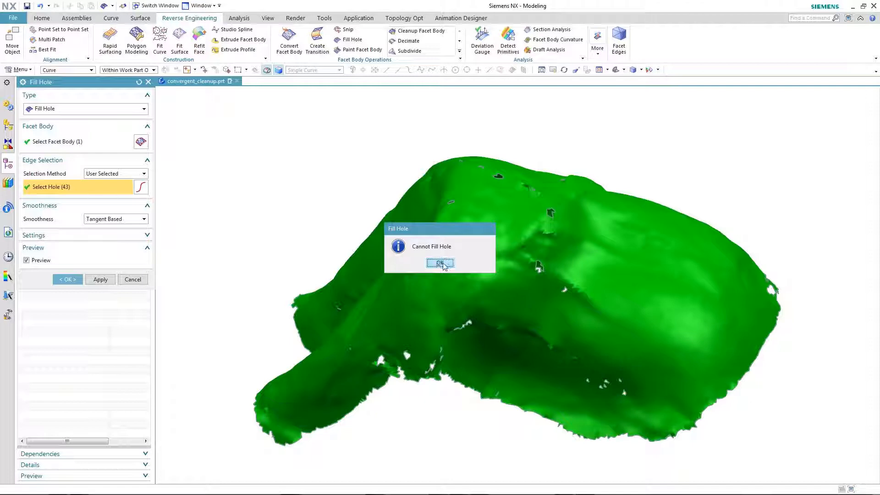
click(442, 261)
click(133, 278)
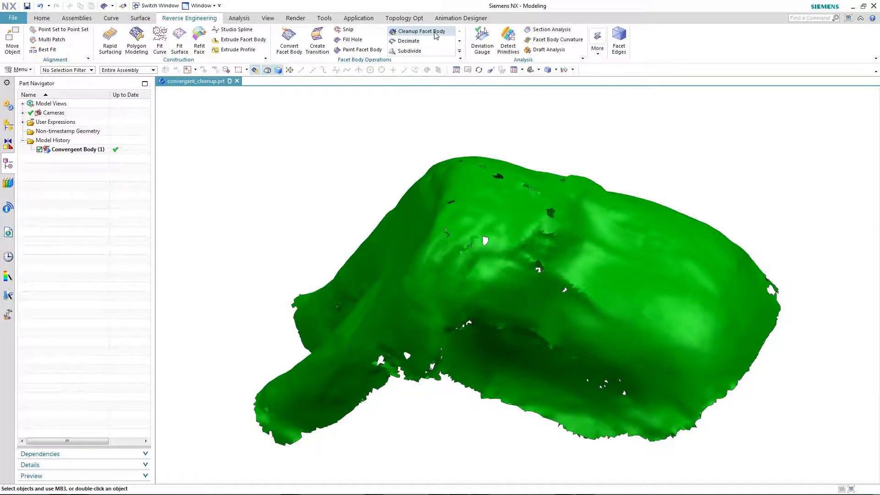
- Run Cleanup Facet Body on the convergent body with all checks set to Analyze, examine the marked defects and keep the markers
click(436, 36)
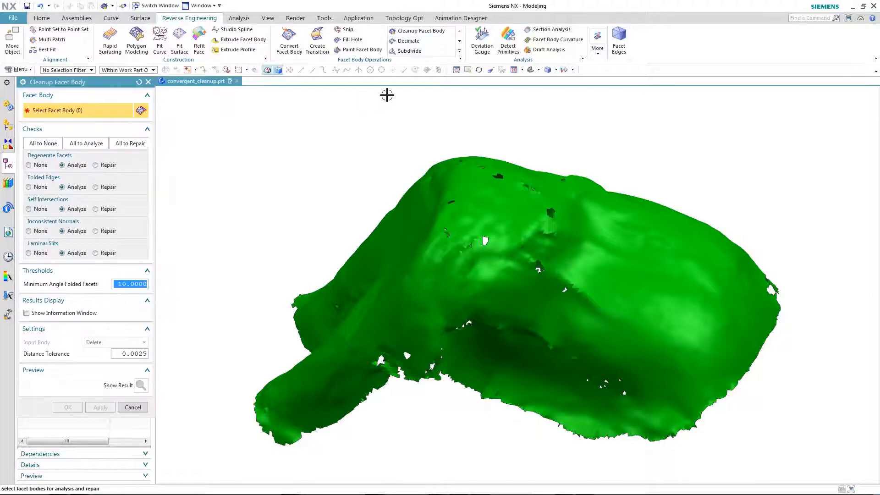
click(79, 145)
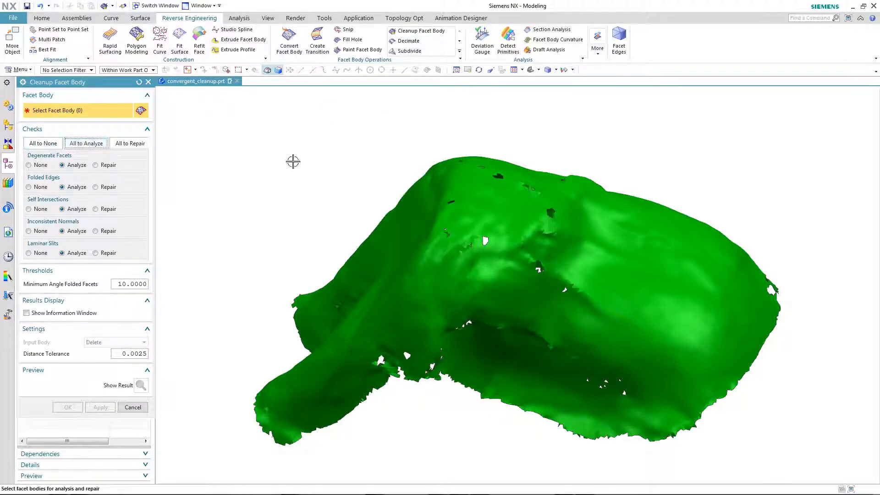
click(467, 184)
click(141, 384)
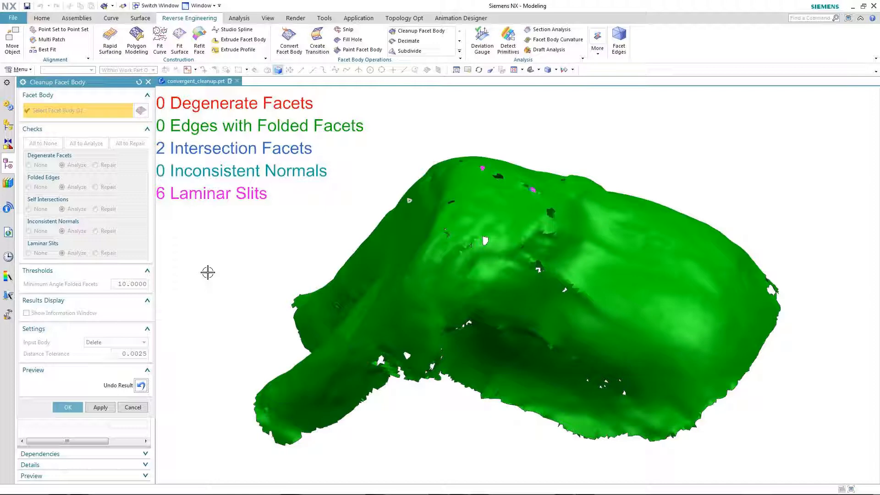
scroll(207, 272, up, 1)
scroll(506, 124, up, 8)
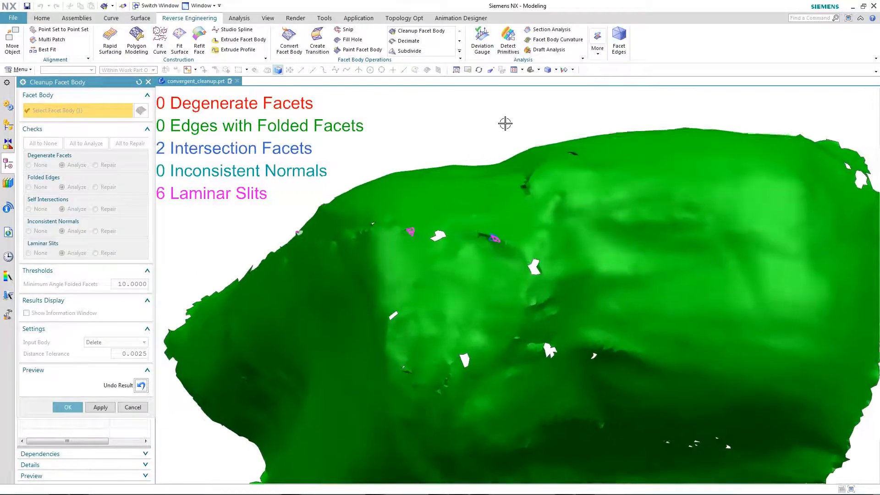
scroll(495, 105, down, 8)
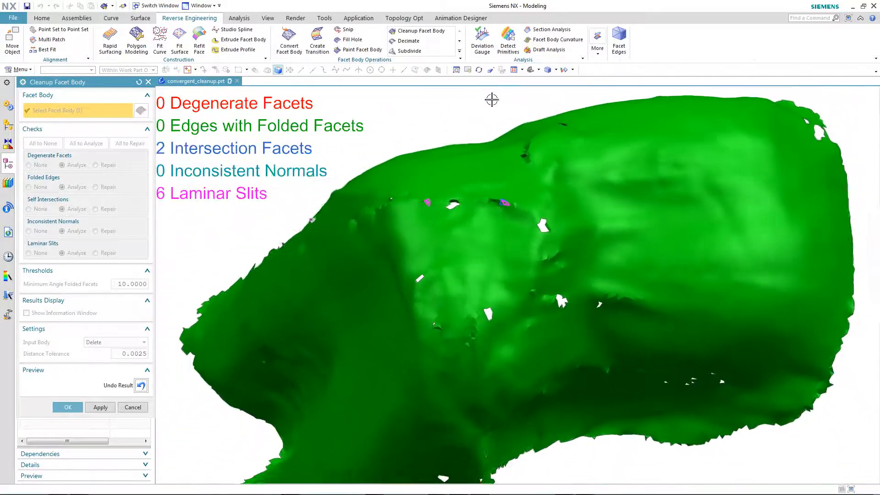
middle_drag(492, 100, 481, 105)
click(66, 407)
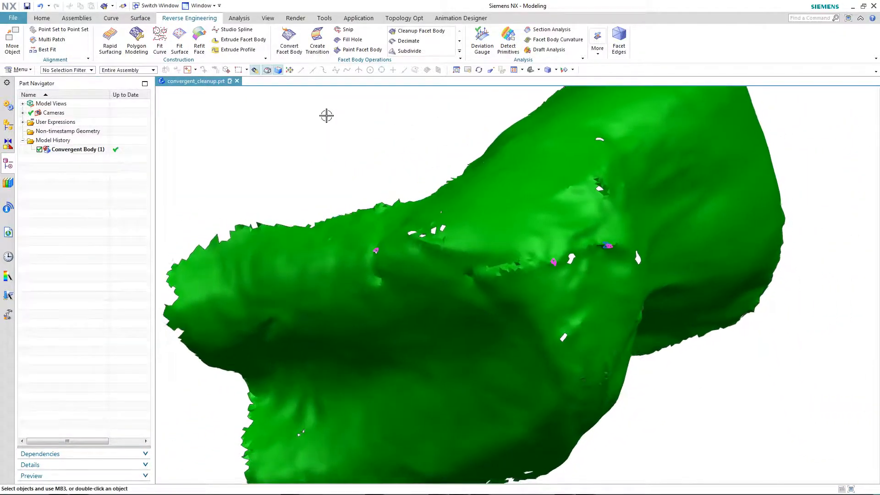
- Snip the three facet regions around the marked laminar slits and intersections, selecting them with the Rough Brush
click(346, 31)
scroll(310, 147, up, 2)
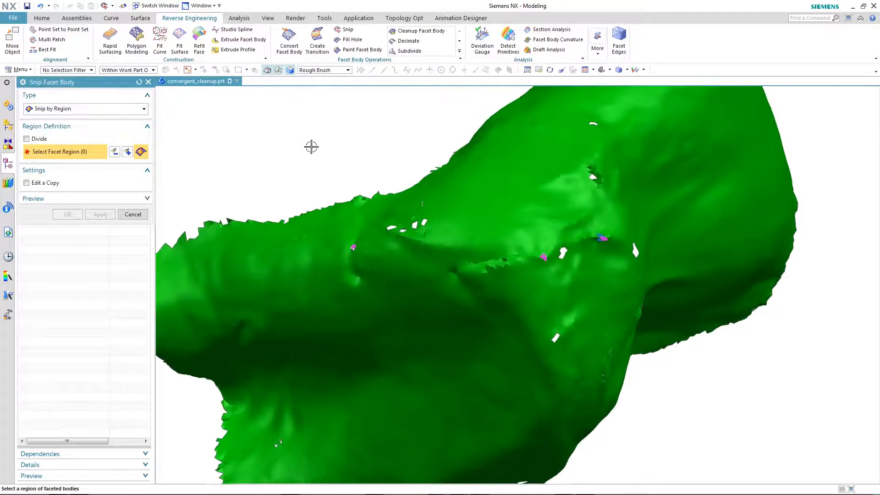
click(350, 227)
click(596, 255)
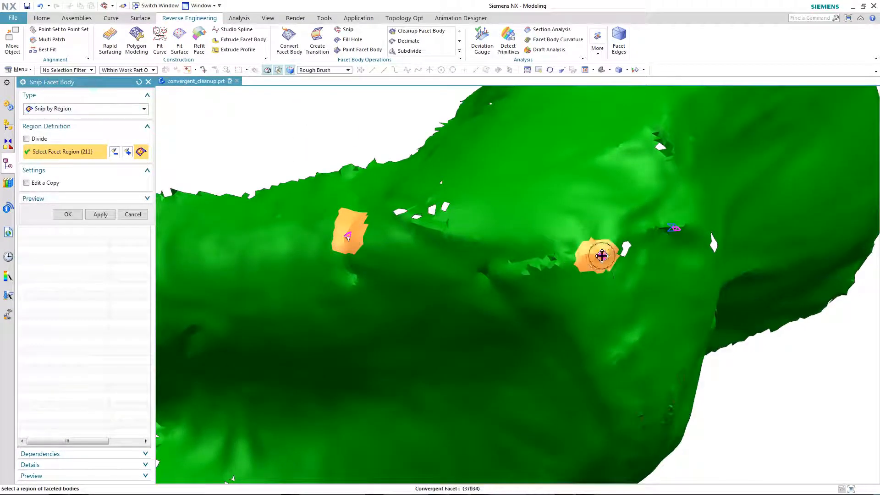
click(662, 229)
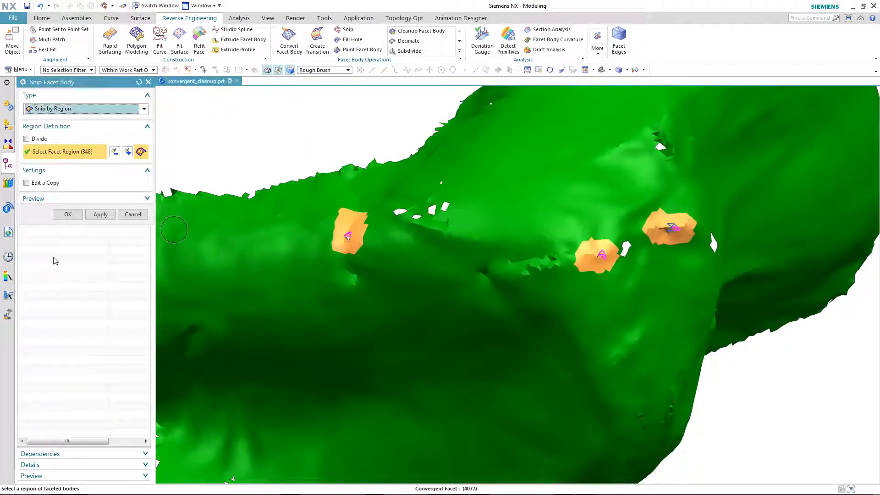
click(68, 214)
- Analyze the snipped body again with all Cleanup Facet Body checks to look for remaining mesh defects
middle_drag(192, 202, 280, 158)
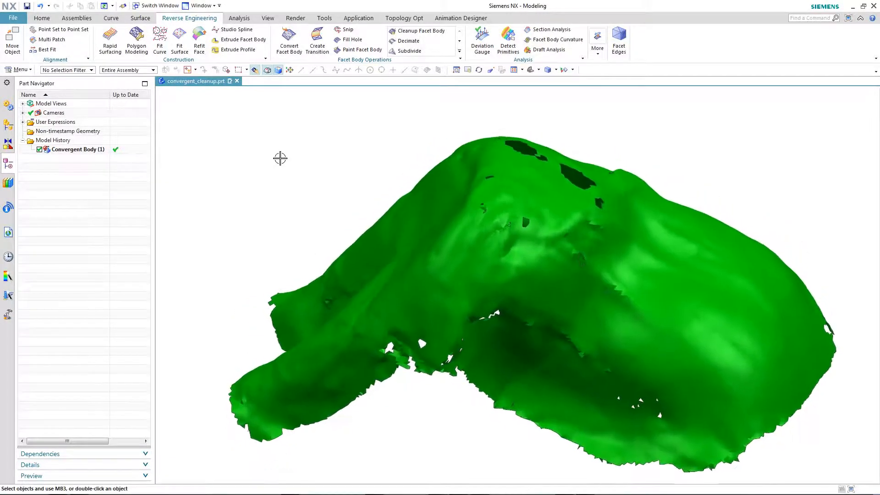
click(411, 29)
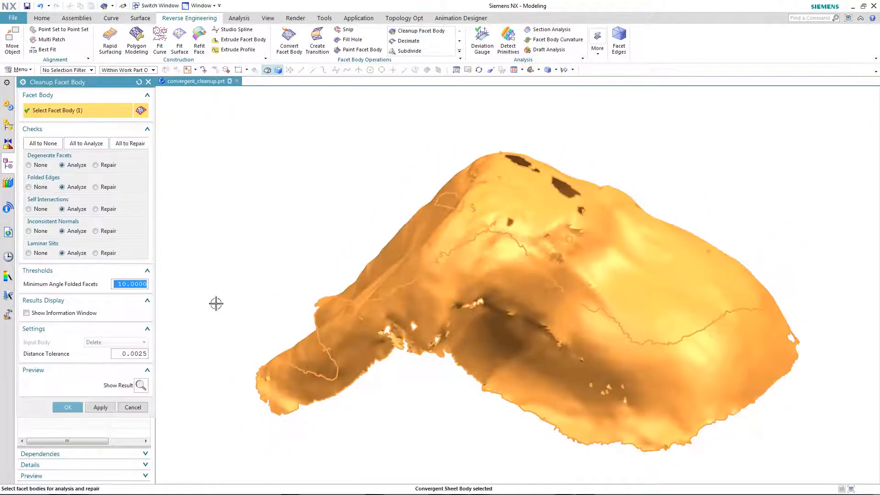
click(141, 386)
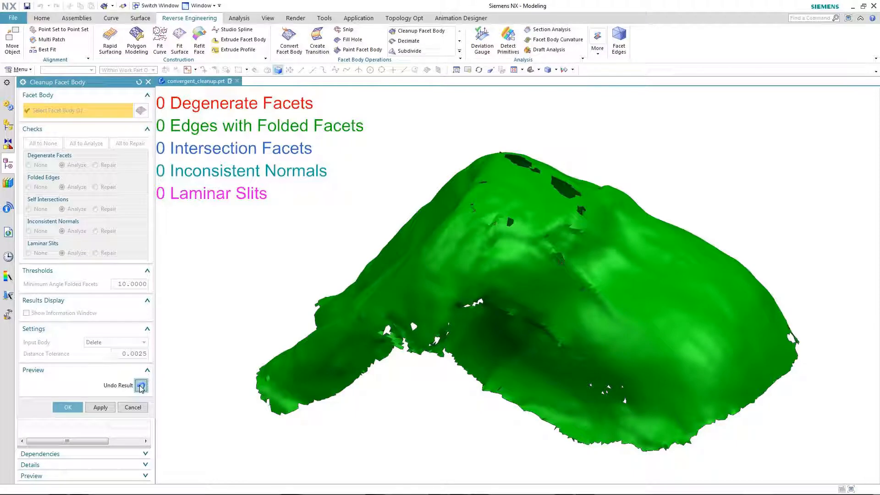
click(69, 407)
- Fill all interior holes of the cleaned body with tangent-based smoothness, leaving the outer boundary open
click(351, 39)
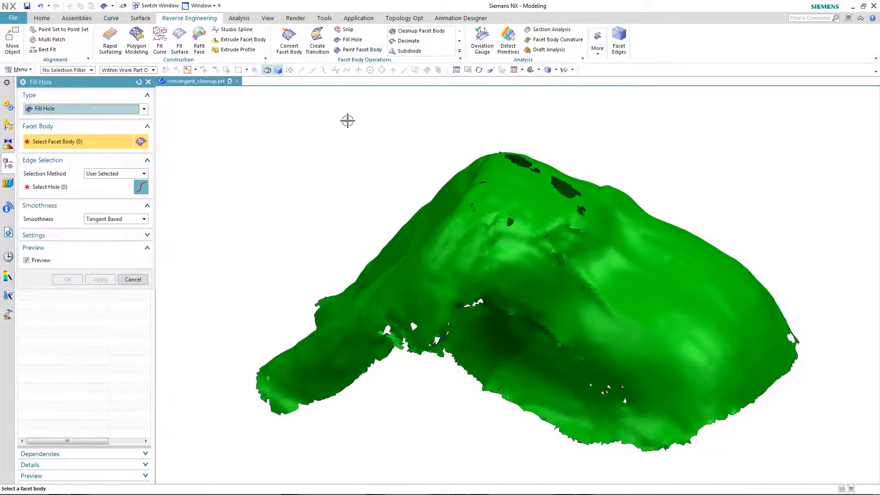
drag(218, 128, 842, 472)
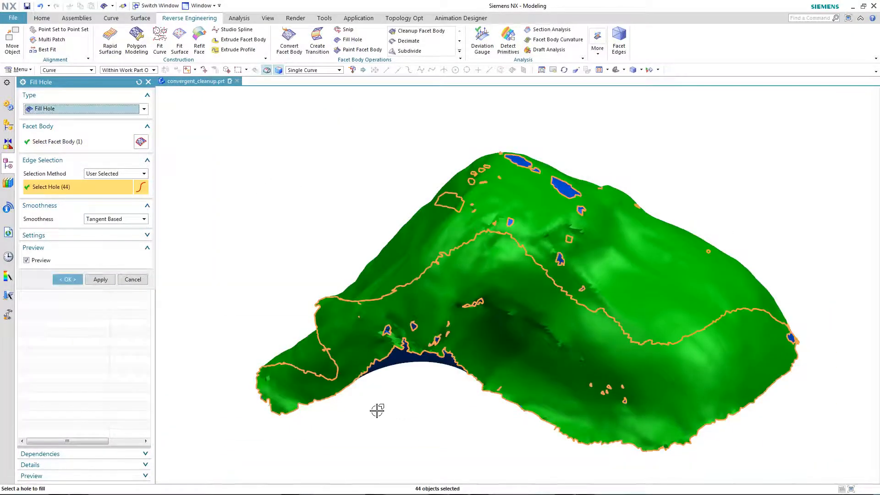
click(67, 279)
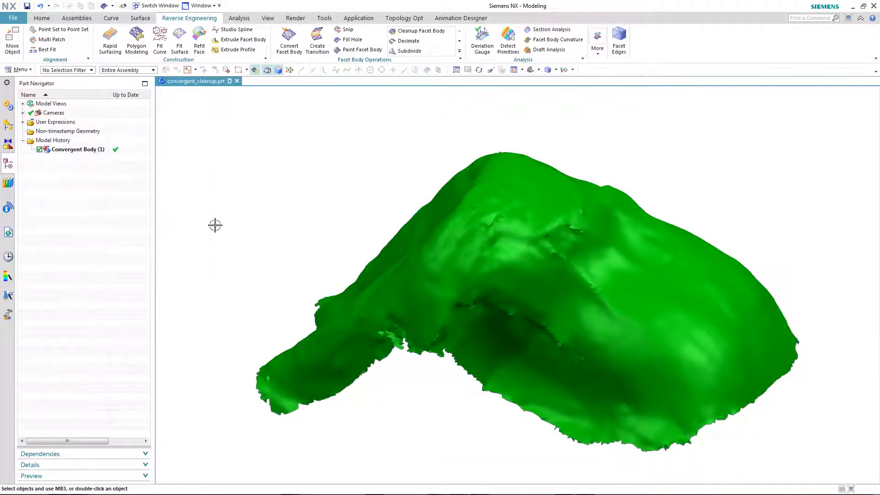
middle_drag(215, 225, 492, 106)
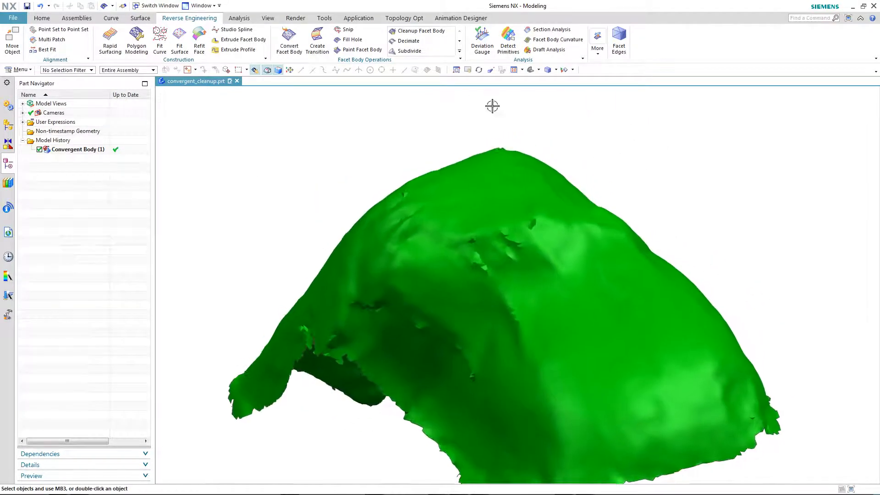
- Start Smooth Facet Body and outline the rough, bumpy area below the body's peak with a closed Rough Brush loop
click(459, 51)
click(418, 90)
click(323, 70)
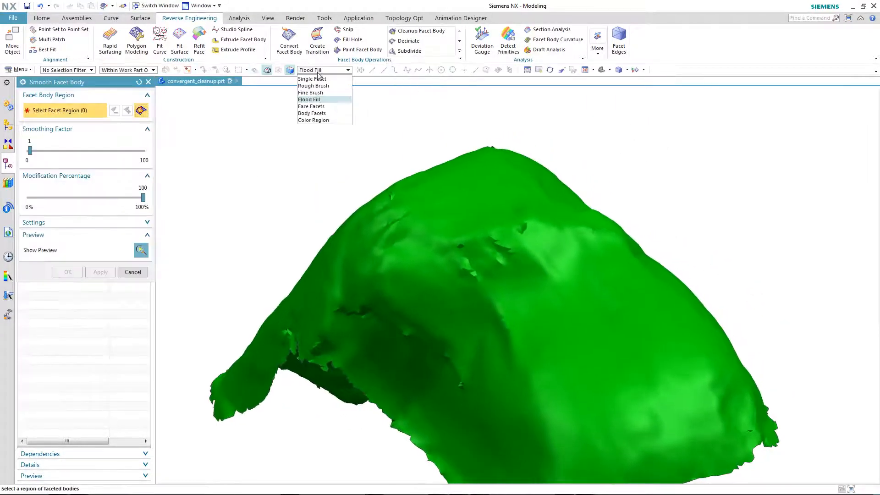
click(314, 86)
scroll(517, 256, down, 1)
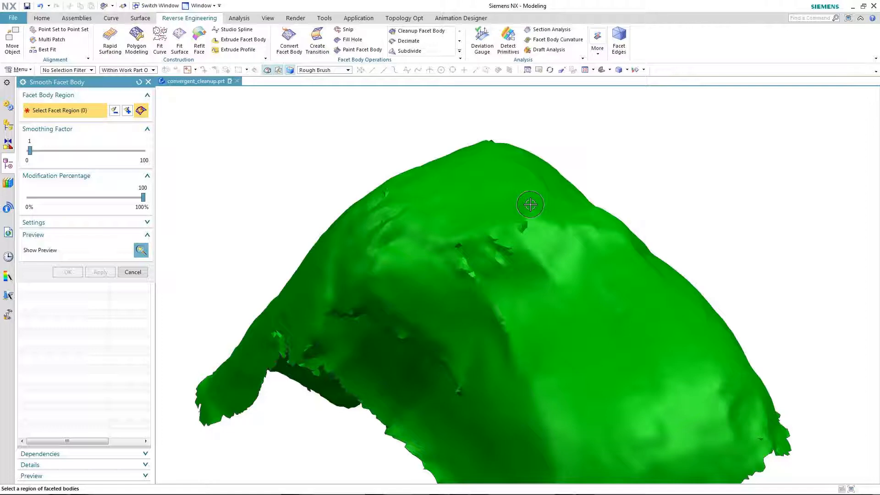
mouse_move(529, 200)
mouse_down()
mouse_move(441, 235)
mouse_move(458, 309)
mouse_move(523, 375)
mouse_move(508, 297)
mouse_move(566, 275)
mouse_move(609, 232)
mouse_move(532, 206)
mouse_up()
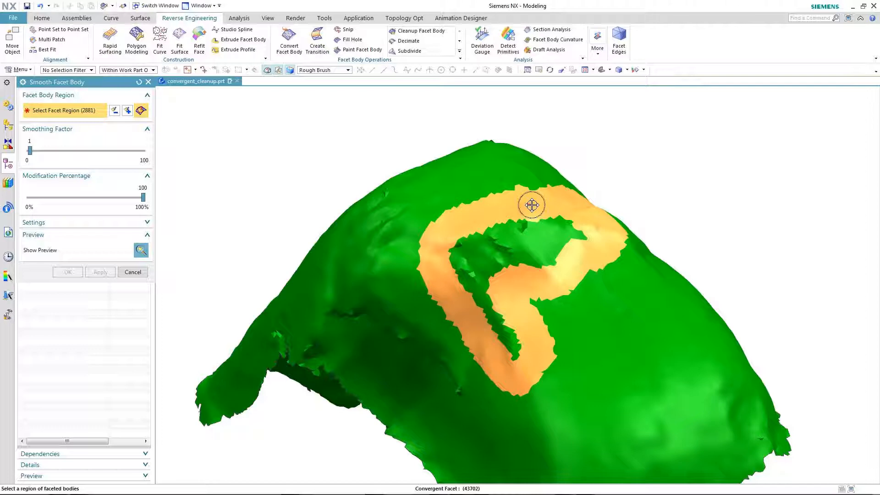
- Add the facets enclosed by the loop with Flood Fill and preview the smoothing at factor 1 and 100% modification
click(348, 70)
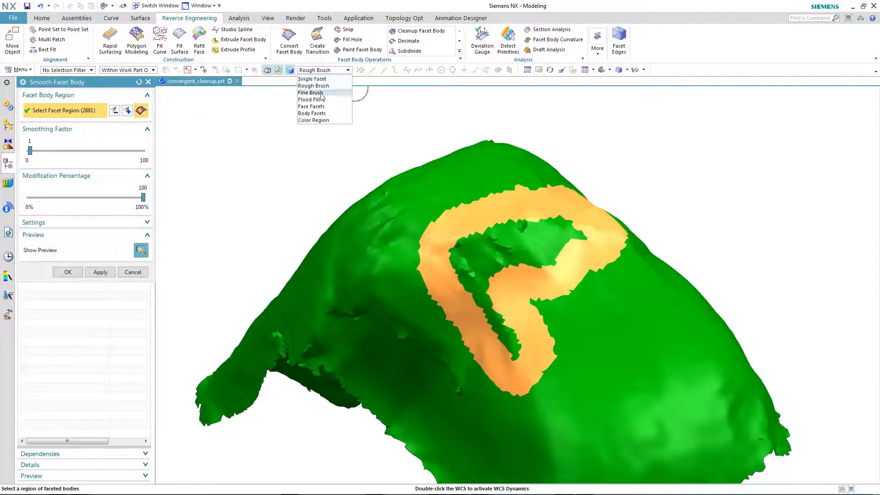
click(311, 91)
click(500, 240)
click(141, 250)
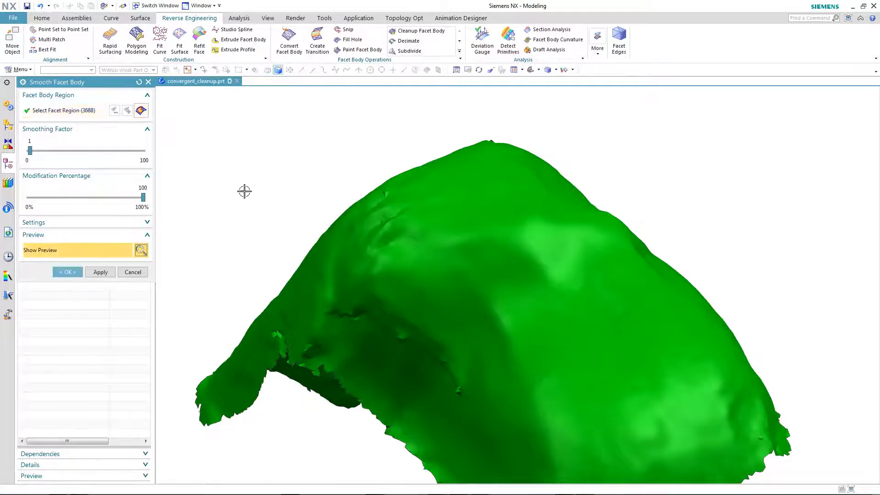
middle_drag(243, 191, 183, 220)
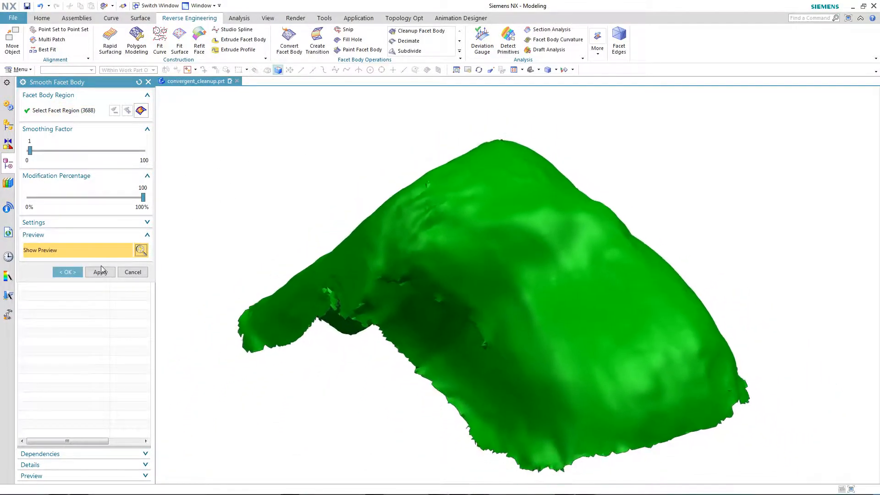